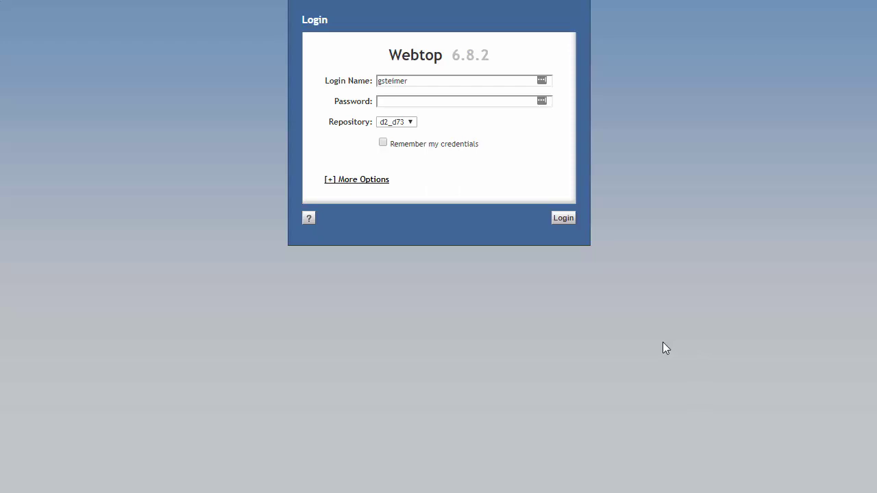
Enter the account password and log in to the d2_d73 repository.
{"action": "left_click", "coordinate": [485, 104]}
{"action": "key", "text": "Return"}
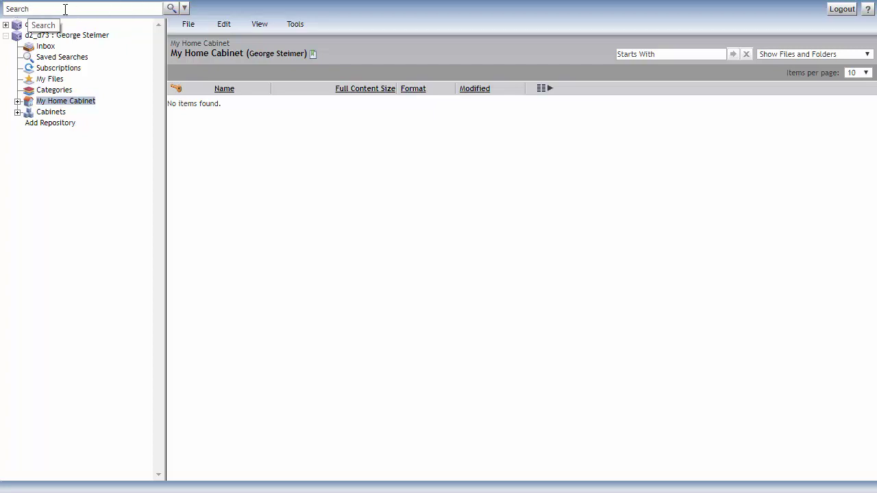
Search the repository for "121212".
{"action": "left_click", "coordinate": [185, 8]}
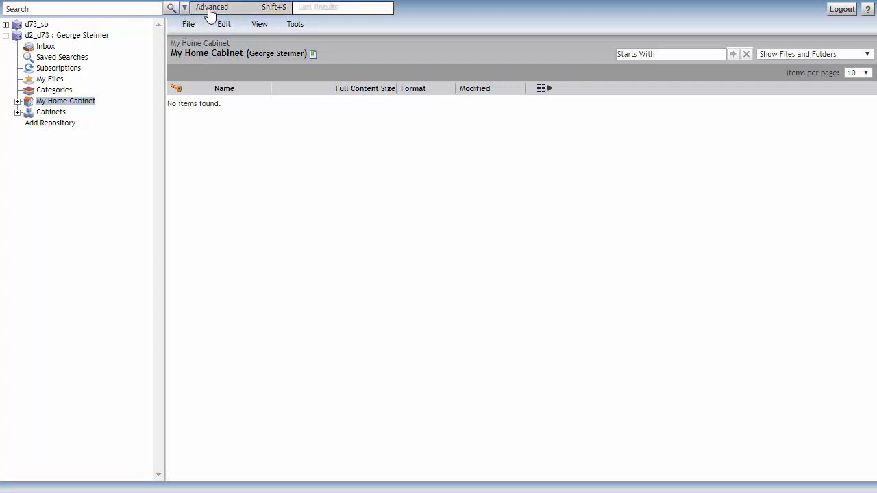
{"action": "left_click", "coordinate": [209, 7]}
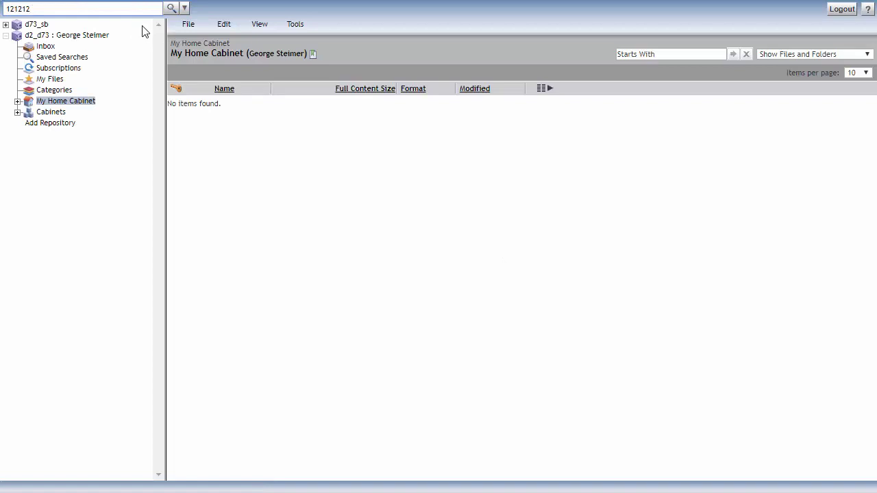
{"action": "key", "text": "Return"}
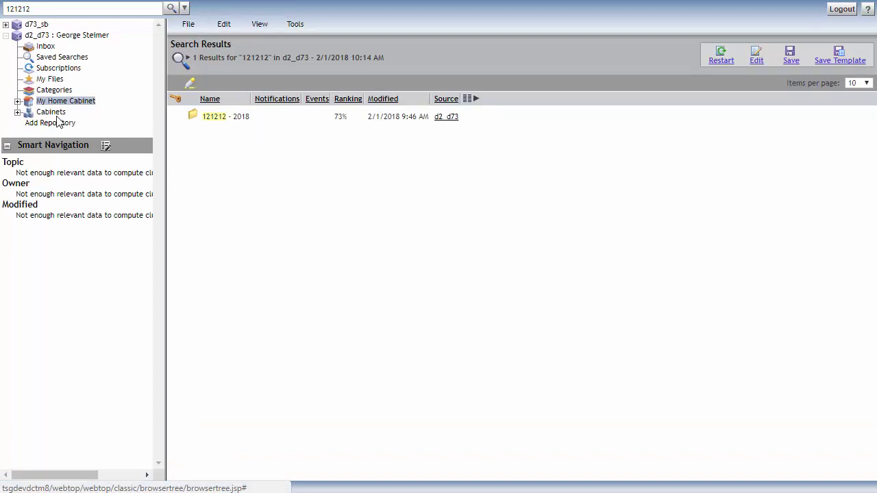
Expand the repository tree down to the Insurance cabinet's Policies folder and open the 121212 - 2018 folder.
{"action": "left_click", "coordinate": [18, 112]}
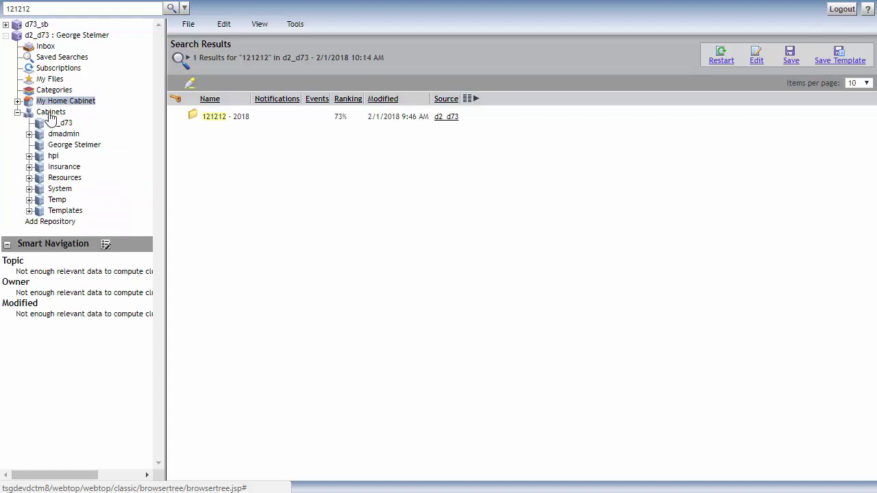
{"action": "left_click", "coordinate": [29, 167]}
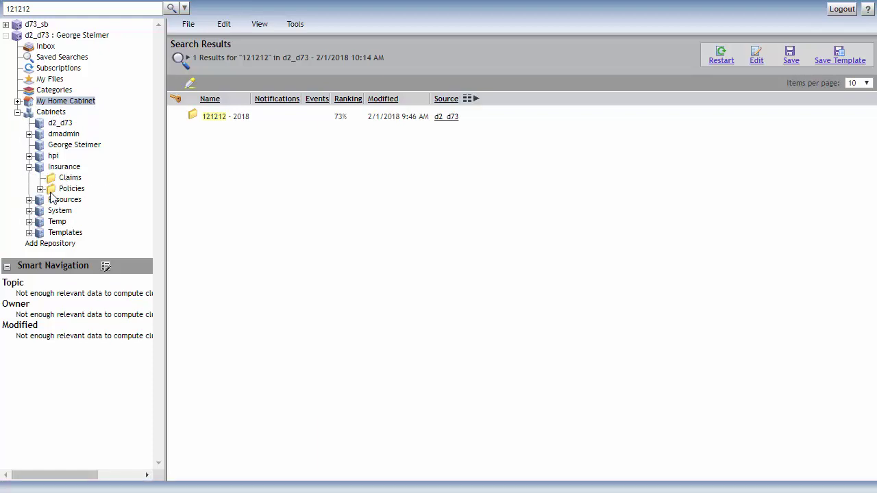
{"action": "left_click", "coordinate": [41, 188]}
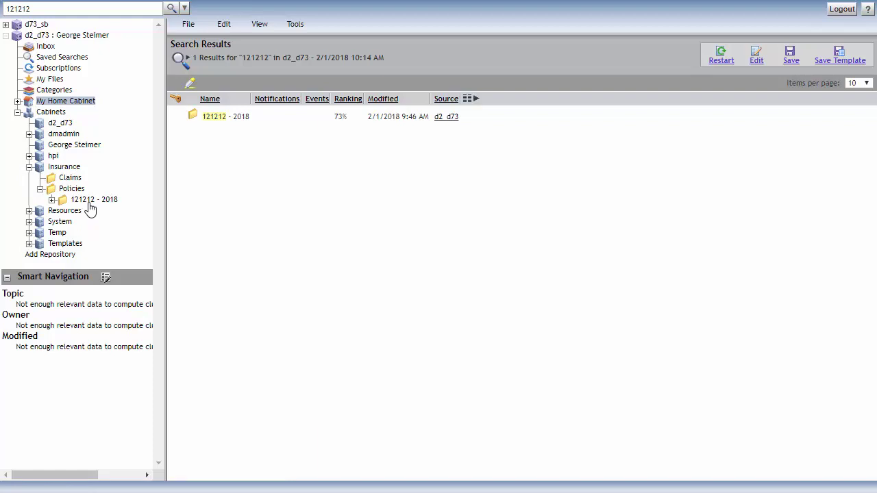
{"action": "left_click", "coordinate": [220, 122]}
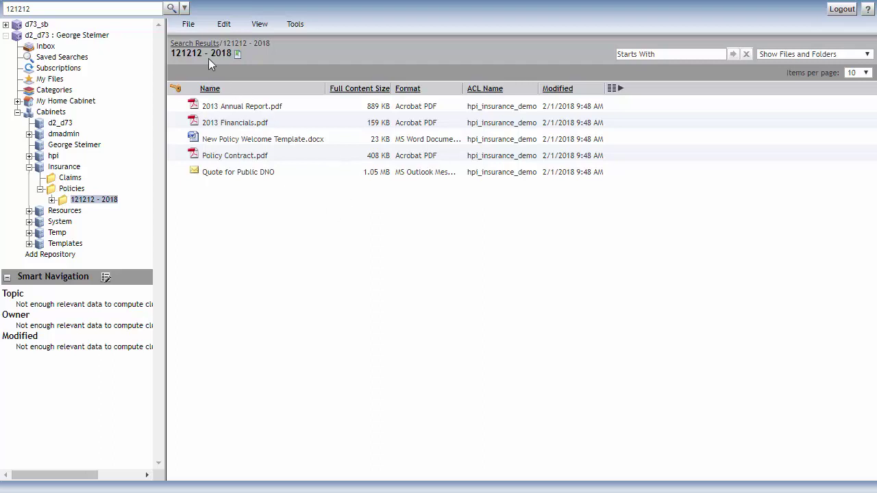
{"action": "right_click", "coordinate": [218, 110]}
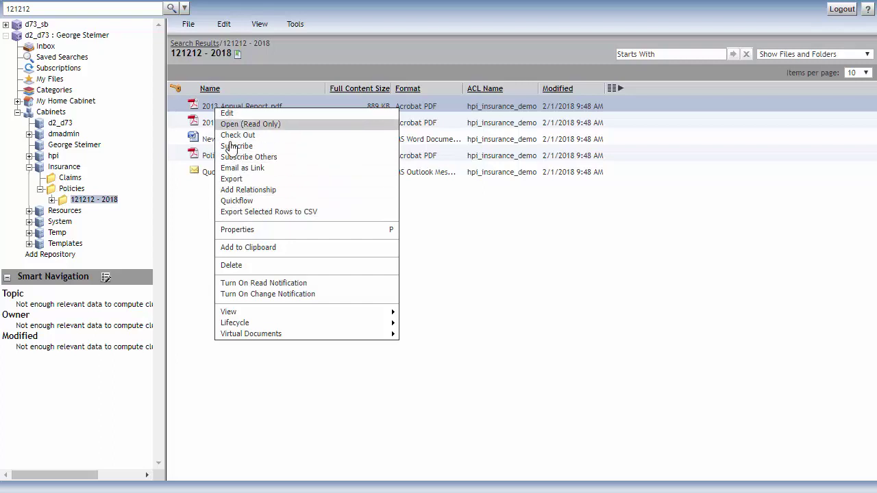
{"action": "left_click", "coordinate": [188, 24]}
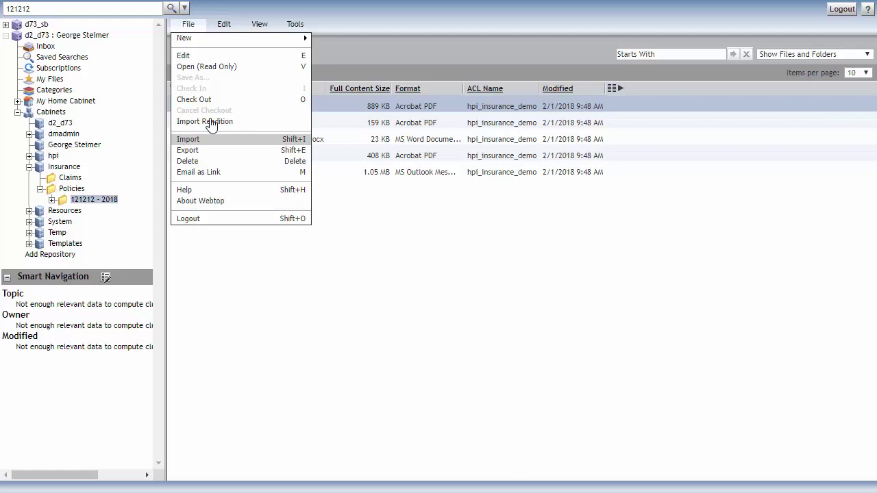
{"action": "left_click", "coordinate": [223, 25]}
{"action": "left_click", "coordinate": [266, 223]}
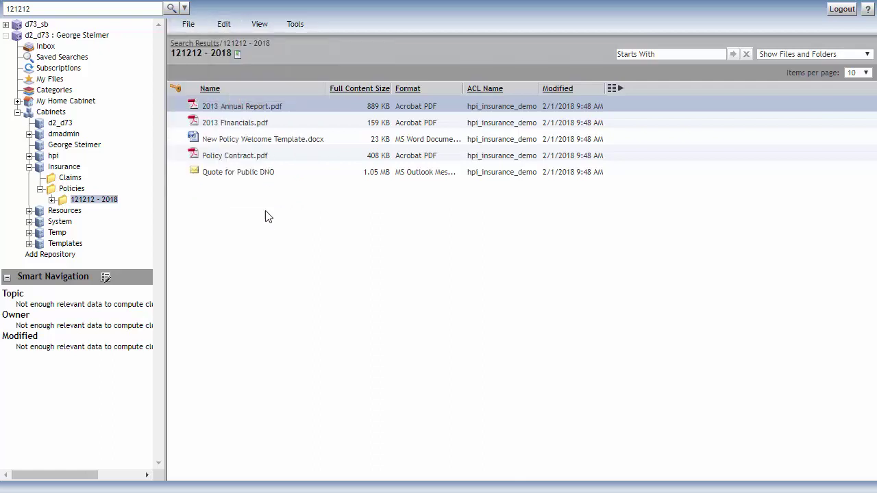
{"action": "left_click", "coordinate": [251, 253]}
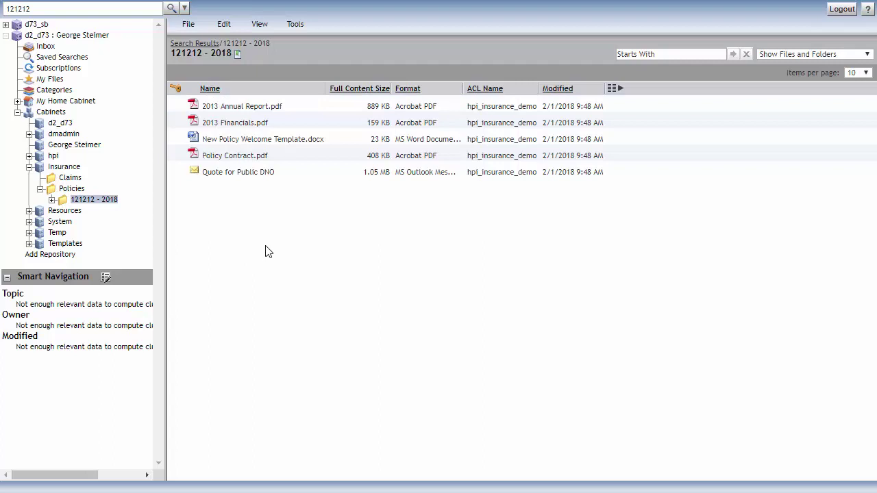
Open 2013 Annual Report.pdf from the policy folder to view its content, and close the document.
{"action": "double_click", "coordinate": [242, 108]}
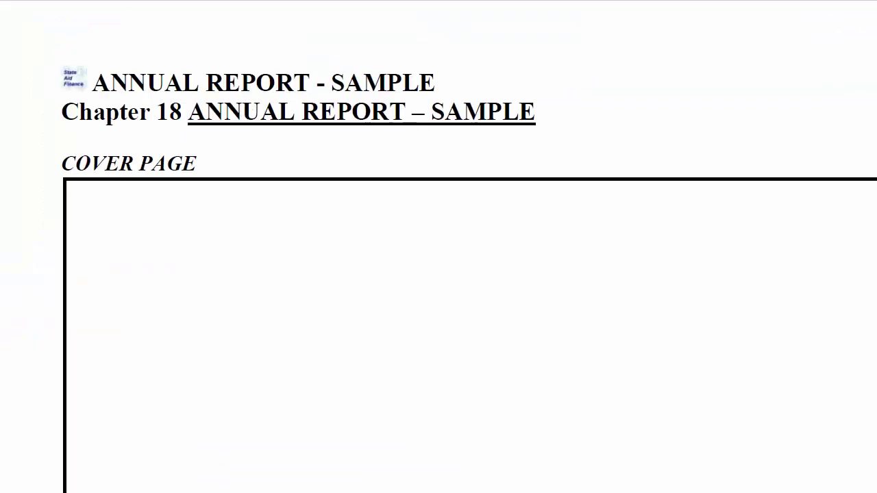
{"action": "left_click_drag", "start_coordinate": [316, 77], "coordinate": [236, 20]}
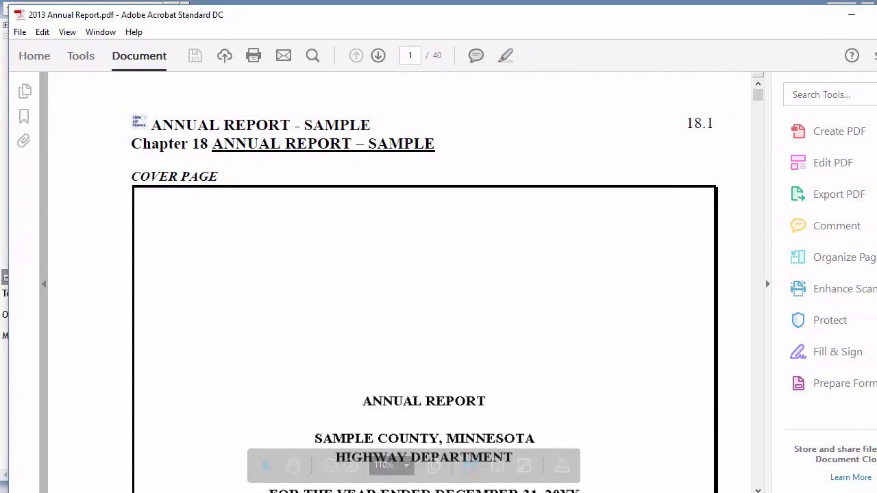
{"action": "key", "text": "alt+F4"}
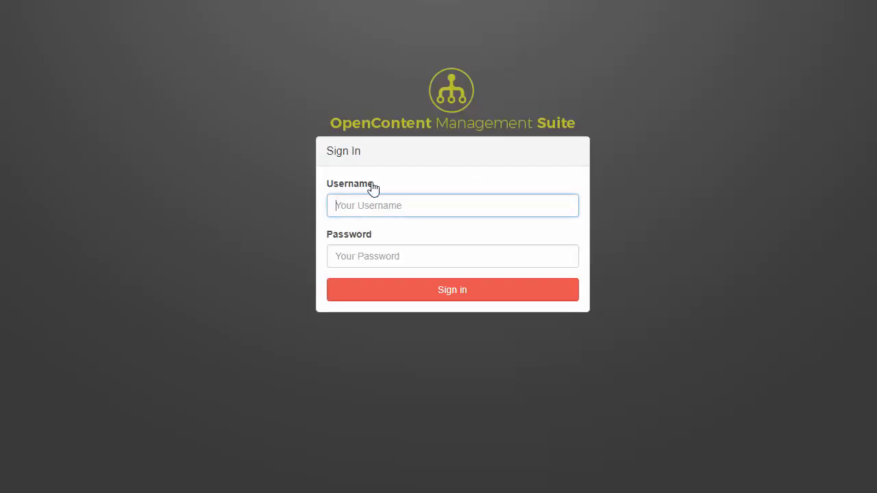
Sign in to OpenContent Management Suite with the account username and password.
{"action": "type", "text": "jc"}
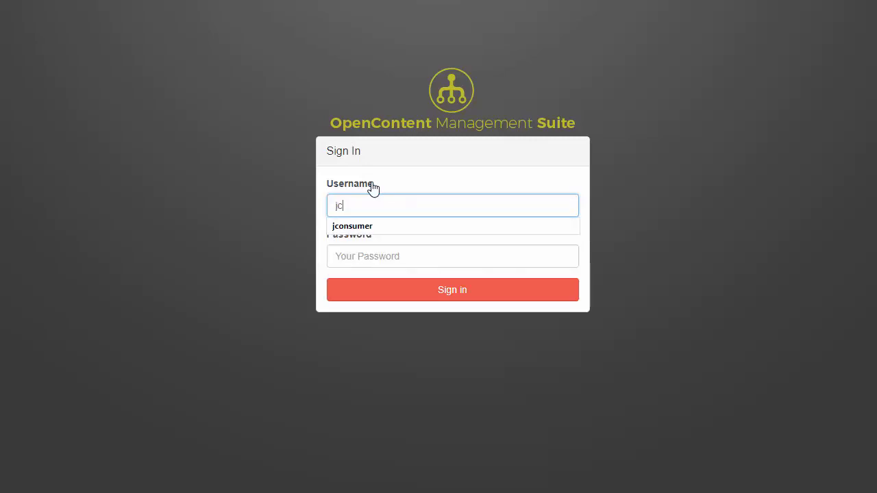
{"action": "type", "text": "onsumer"}
{"action": "key", "text": "Tab"}
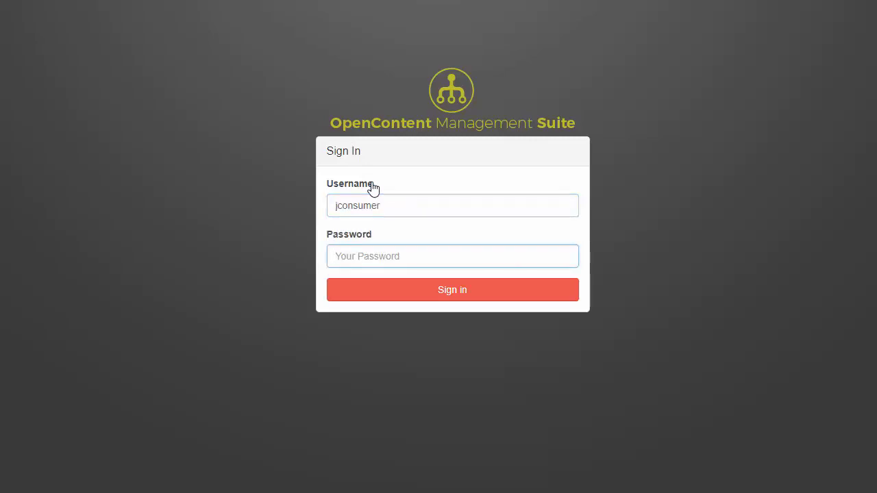
{"action": "type", "text": "•••••"}
{"action": "key", "text": "Return"}
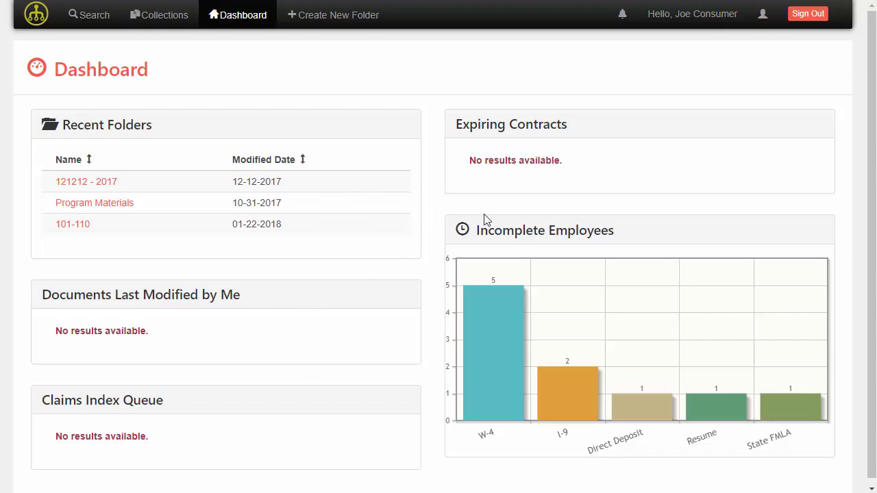
Rearrange the dashboard: place Documents Last Modified by Me first in the second column and Incomplete Employees directly above Expiring Contracts.
{"action": "left_click_drag", "start_coordinate": [172, 293], "coordinate": [560, 118]}
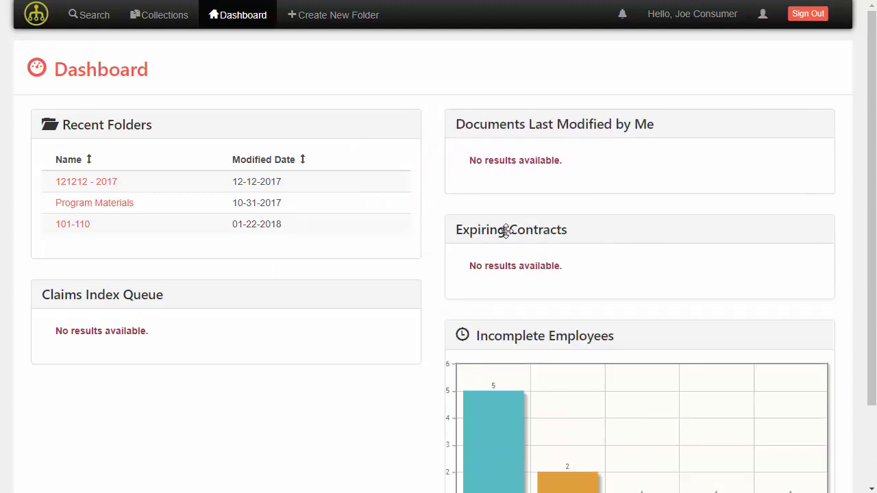
{"action": "left_click_drag", "start_coordinate": [484, 328], "coordinate": [489, 227]}
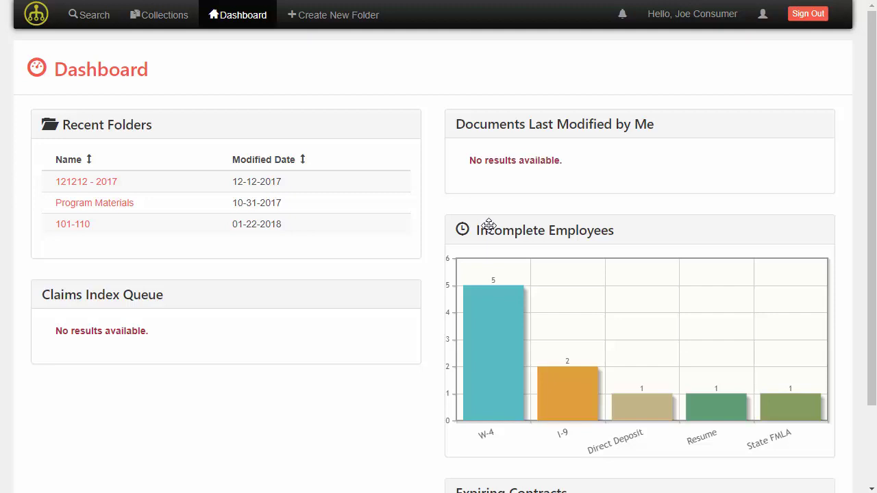
Search the Underwriting policies for policy number 1212 and open the 2017 policy folder.
{"action": "left_click", "coordinate": [90, 22]}
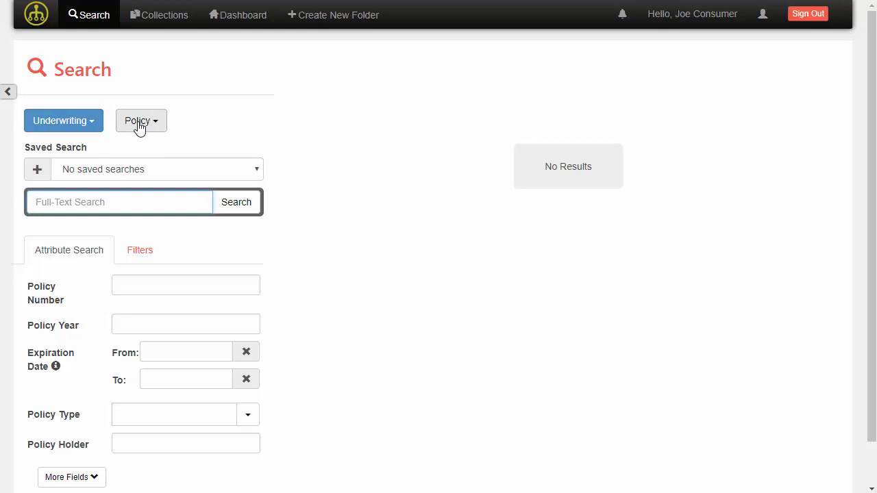
{"action": "left_click", "coordinate": [174, 282]}
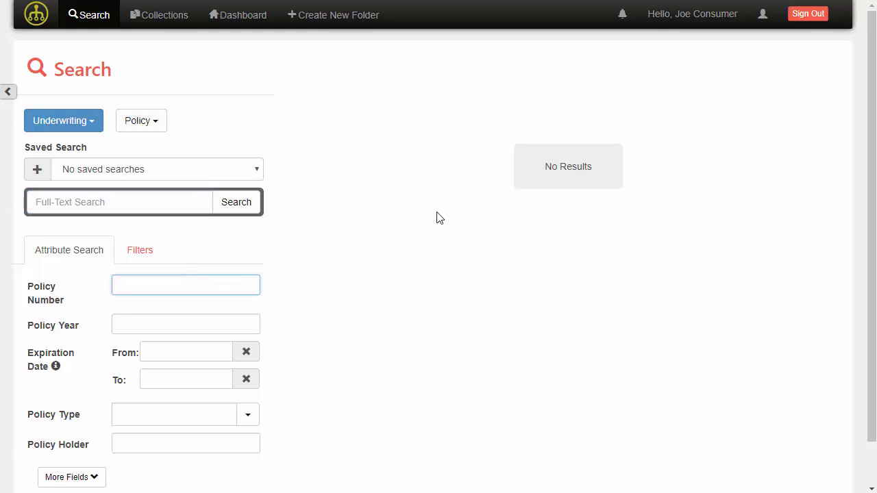
{"action": "type", "text": "1212"}
{"action": "key", "text": "Return"}
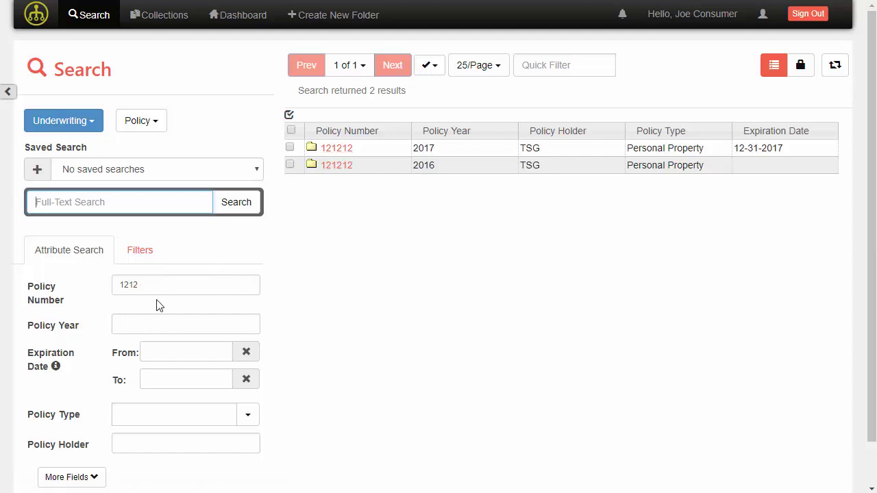
{"action": "left_click", "coordinate": [345, 148]}
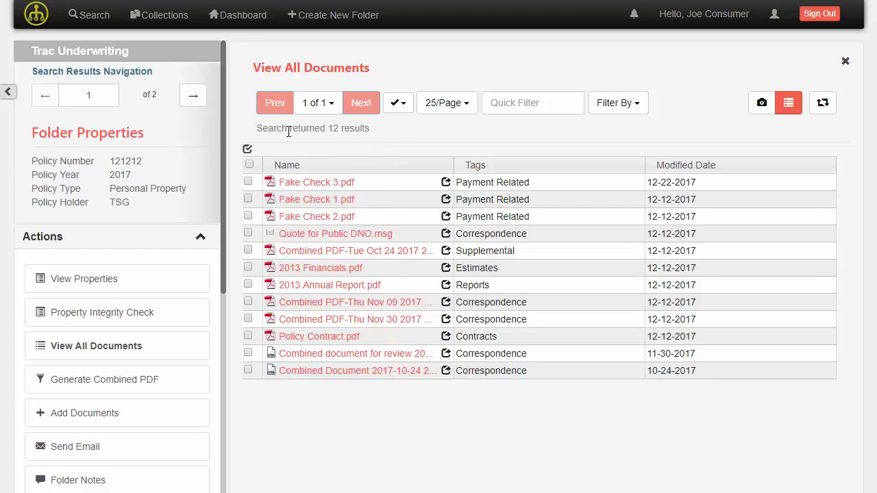
Hide the folder's properties and actions, look over its documents as thumbnails, and return to the list view.
{"action": "left_click", "coordinate": [9, 92]}
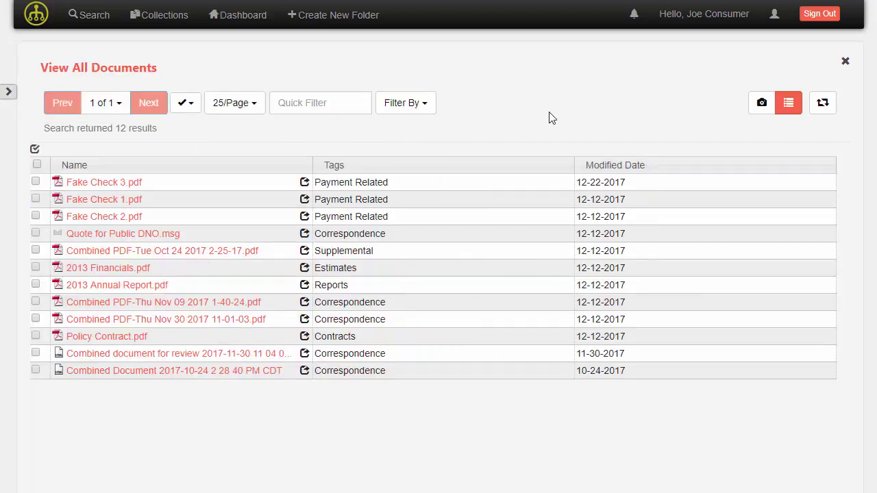
{"action": "left_click", "coordinate": [759, 103]}
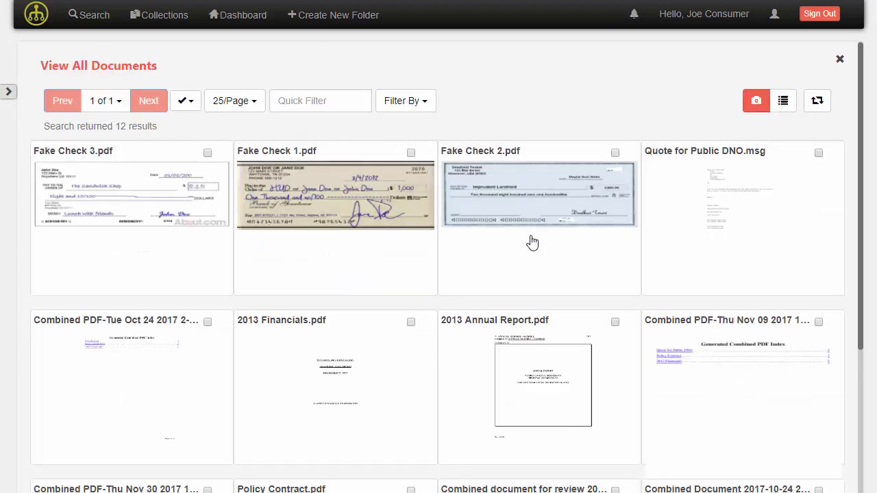
{"action": "scroll", "coordinate": [530, 243], "scroll_direction": "down", "scroll_amount": 3}
{"action": "scroll", "coordinate": [530, 242], "scroll_direction": "up", "scroll_amount": 3}
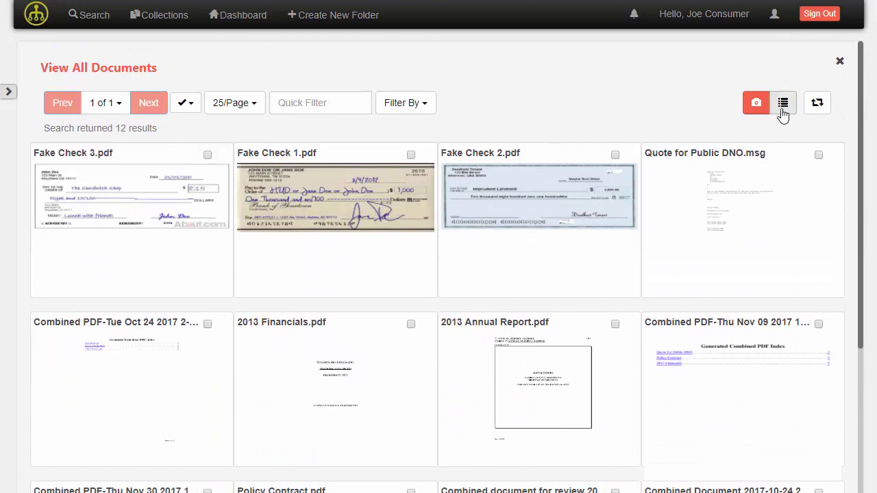
{"action": "left_click", "coordinate": [786, 111]}
Filter the document list with the quick filter "Check", and clear the filter.
{"action": "left_click", "coordinate": [317, 99]}
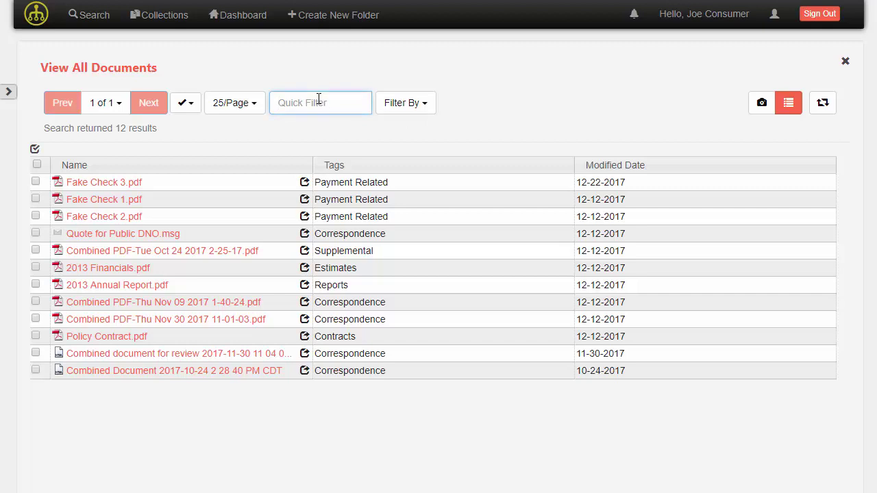
{"action": "type", "text": "Check"}
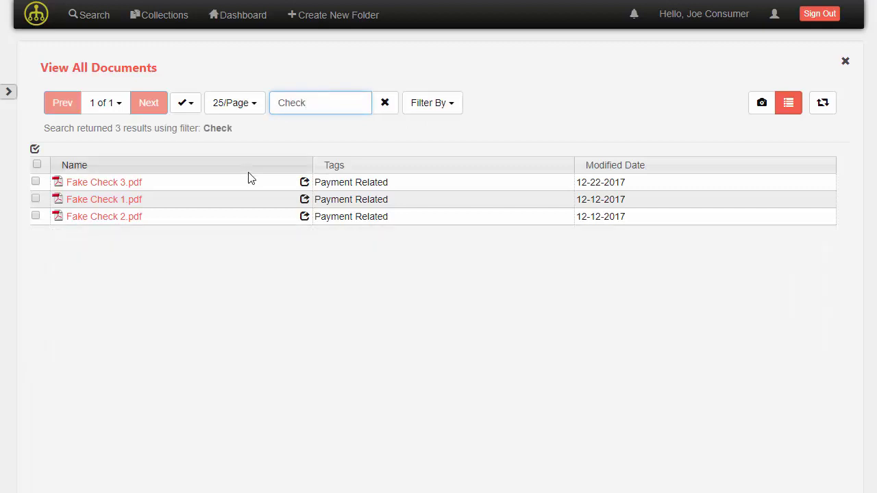
{"action": "left_click", "coordinate": [378, 106]}
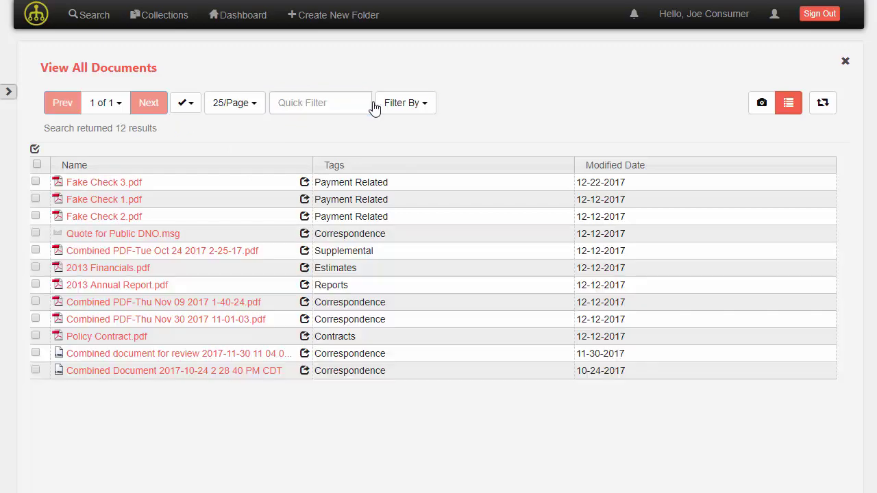
Filter the documents by the Correspondence tag, remove that filter, and show the folder's properties and actions again.
{"action": "left_click", "coordinate": [412, 105]}
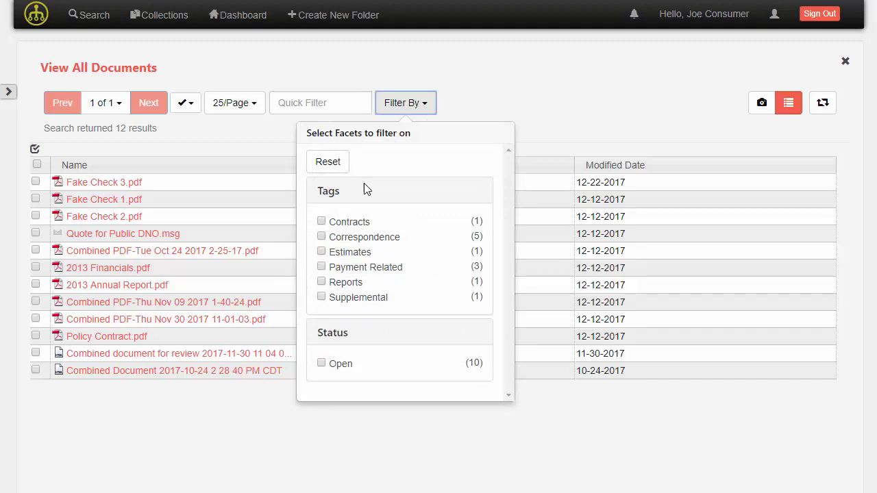
{"action": "left_click", "coordinate": [321, 237]}
{"action": "left_click", "coordinate": [544, 98]}
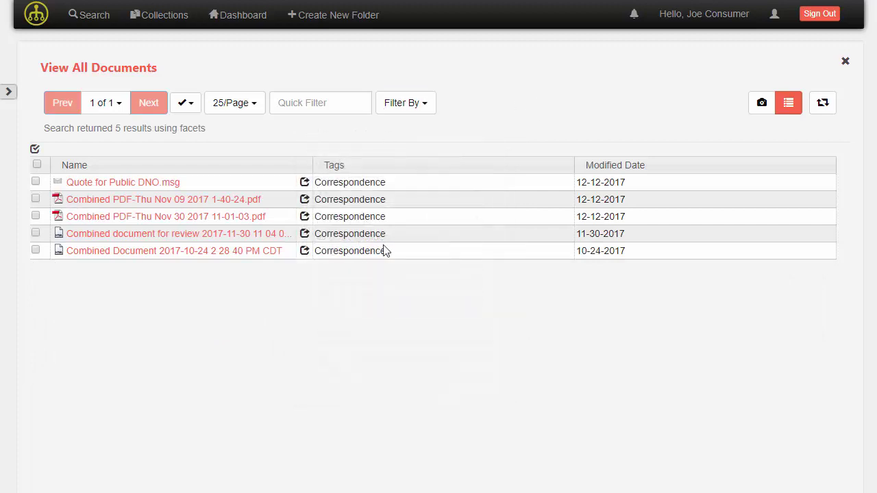
{"action": "left_click", "coordinate": [403, 103]}
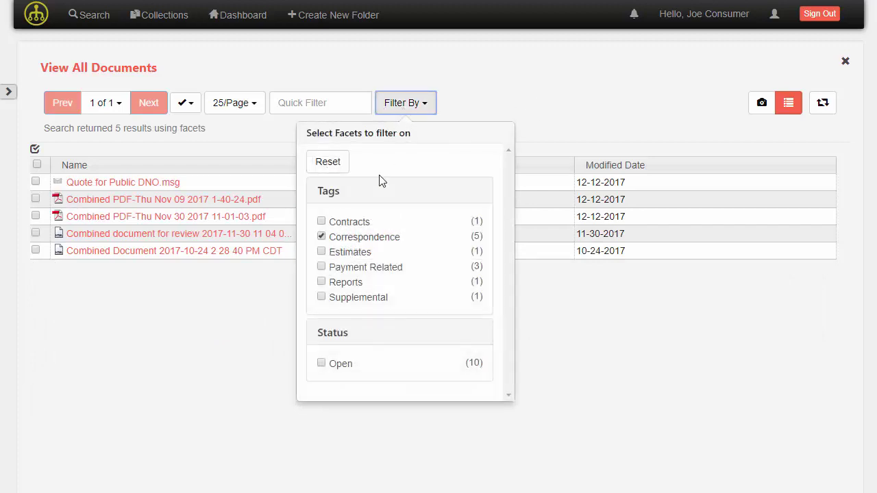
{"action": "left_click", "coordinate": [322, 237]}
{"action": "left_click", "coordinate": [521, 110]}
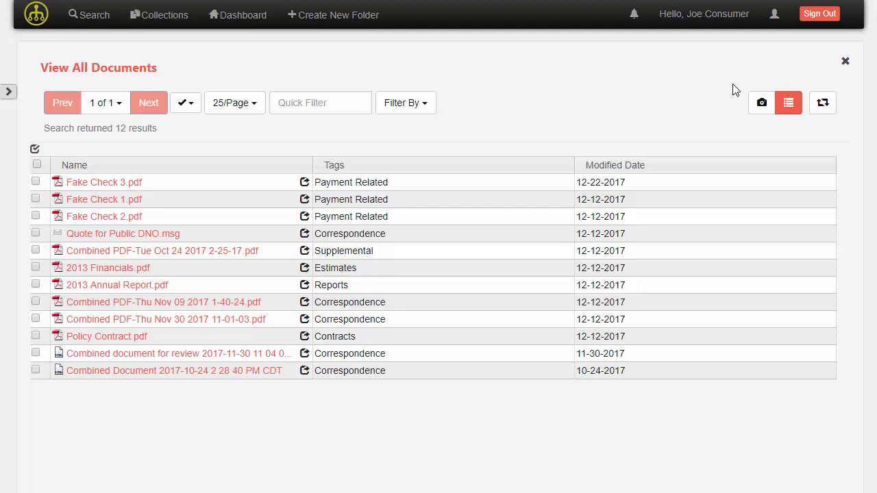
{"action": "left_click", "coordinate": [8, 92]}
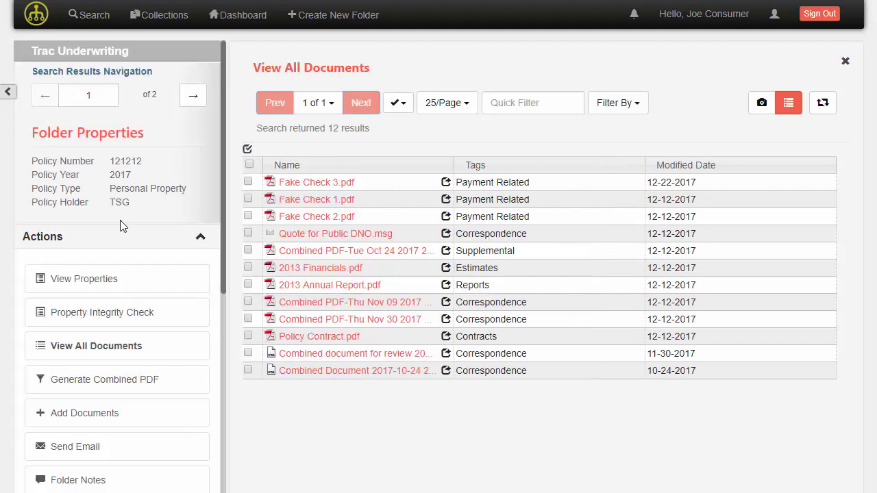
Collapse the folder's actions and browse the Contracts and Correspondence folder contents, leaving only Contracts expanded.
{"action": "scroll", "coordinate": [78, 210], "scroll_direction": "down", "scroll_amount": 2}
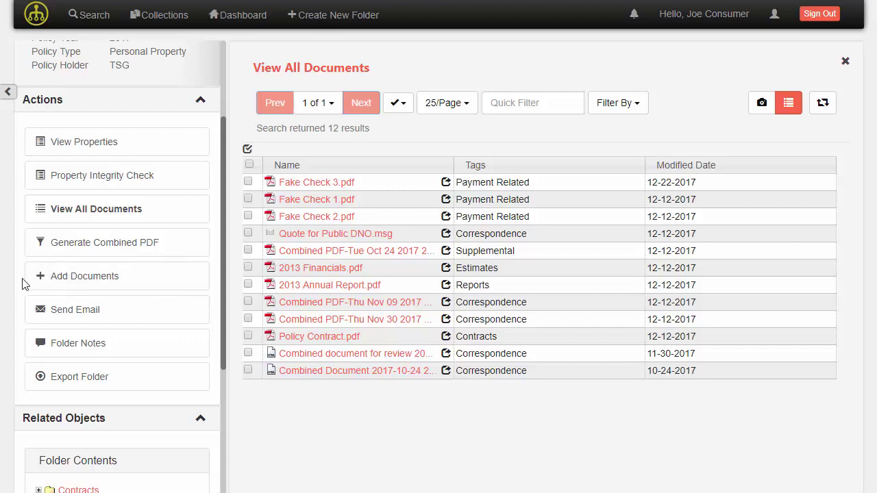
{"action": "left_click", "coordinate": [189, 99]}
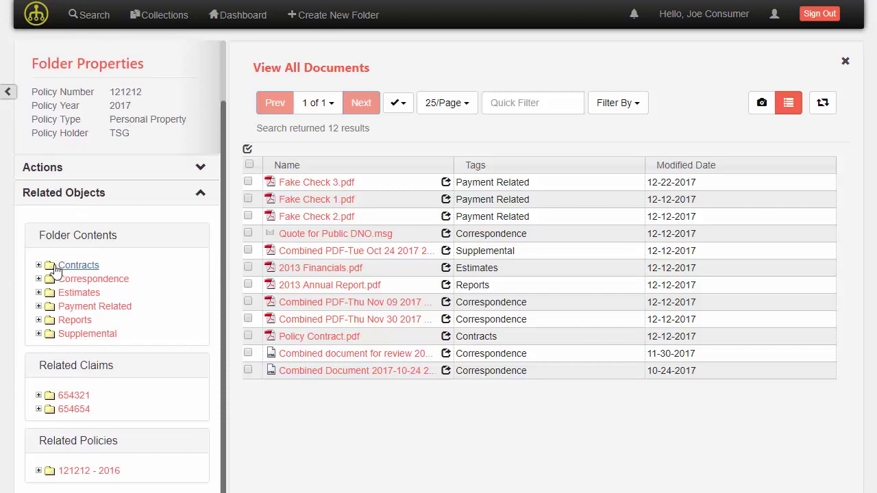
{"action": "left_click", "coordinate": [39, 265]}
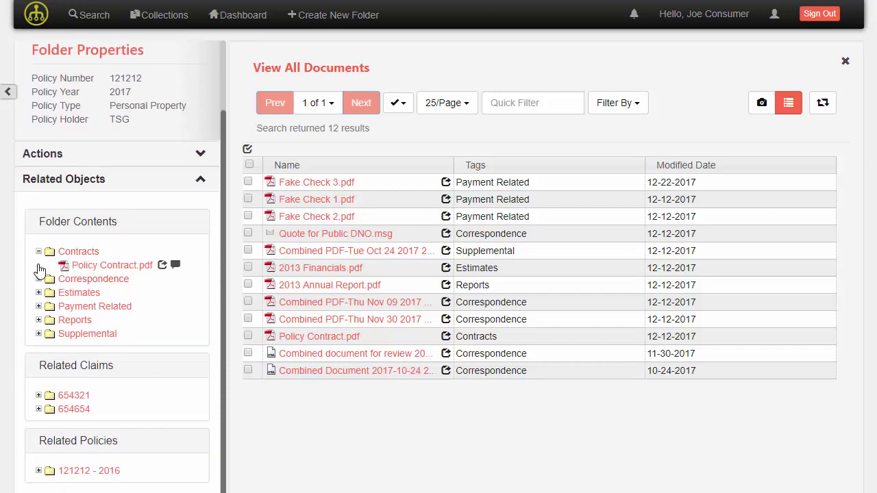
{"action": "left_click", "coordinate": [38, 279]}
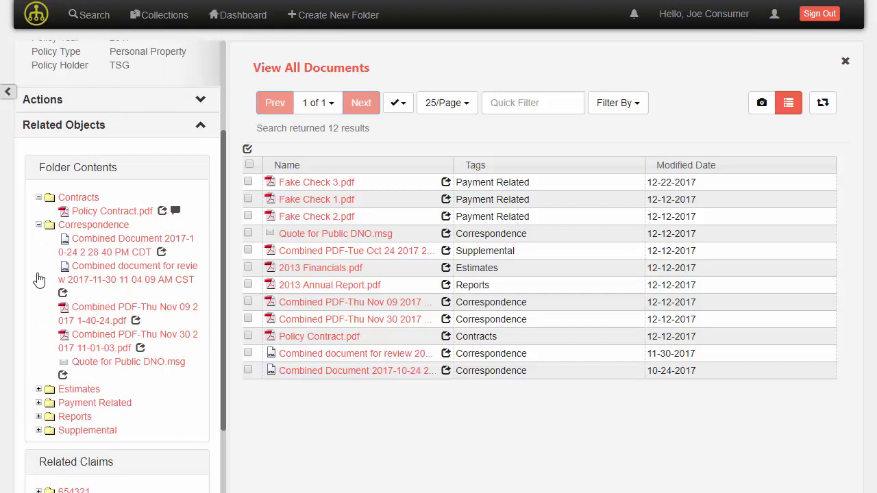
{"action": "left_click", "coordinate": [39, 225]}
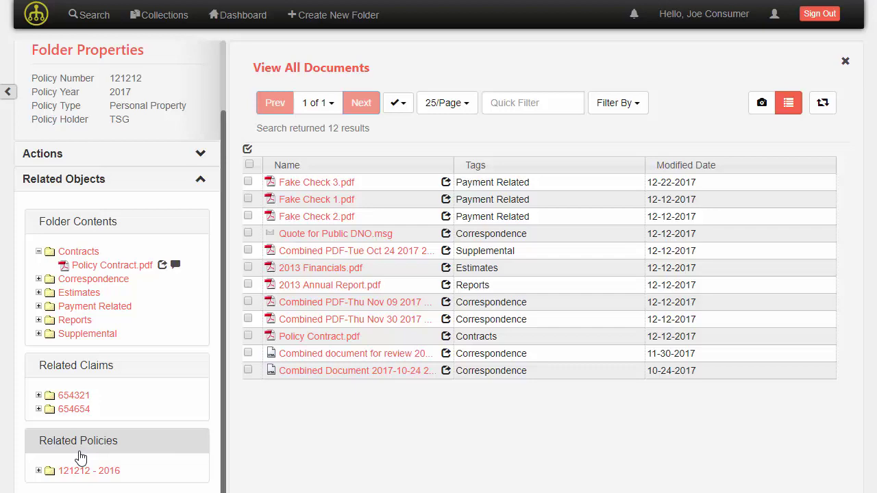
Open Policy Contract.pdf from the Contracts folder, review its properties alongside the document, and close the properties.
{"action": "left_click", "coordinate": [103, 266]}
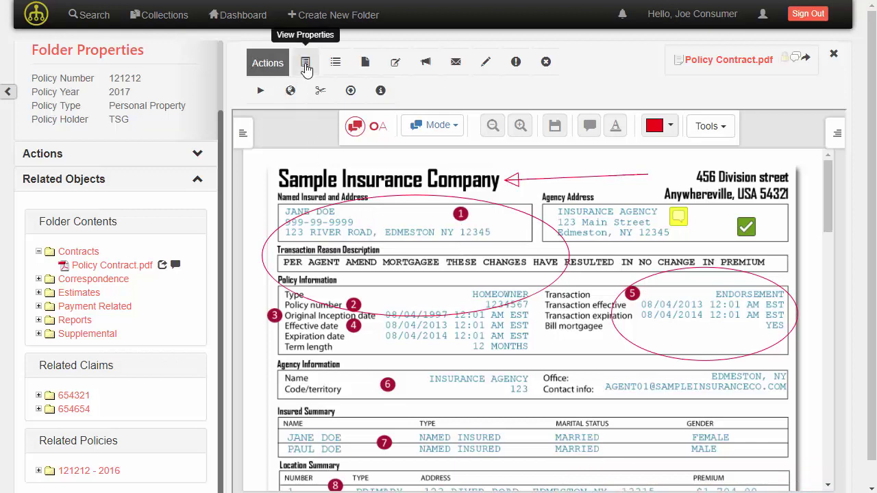
{"action": "left_click", "coordinate": [306, 63]}
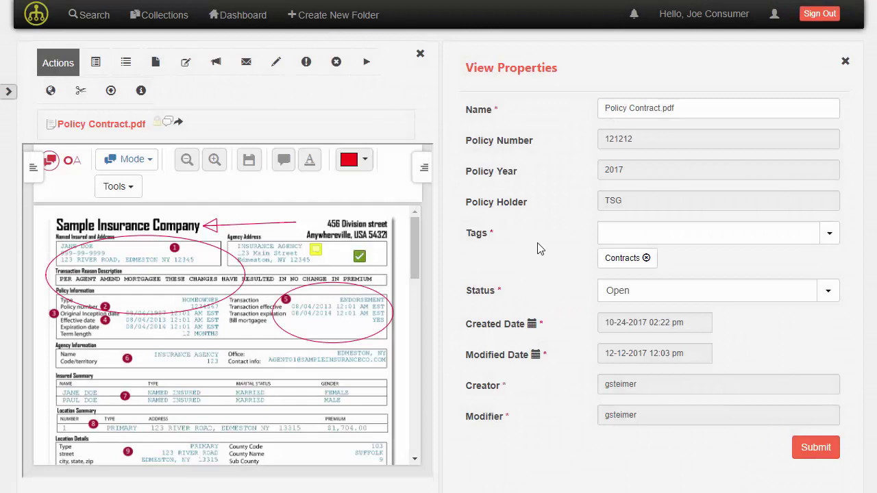
{"action": "scroll", "coordinate": [329, 309], "scroll_direction": "down", "scroll_amount": 3}
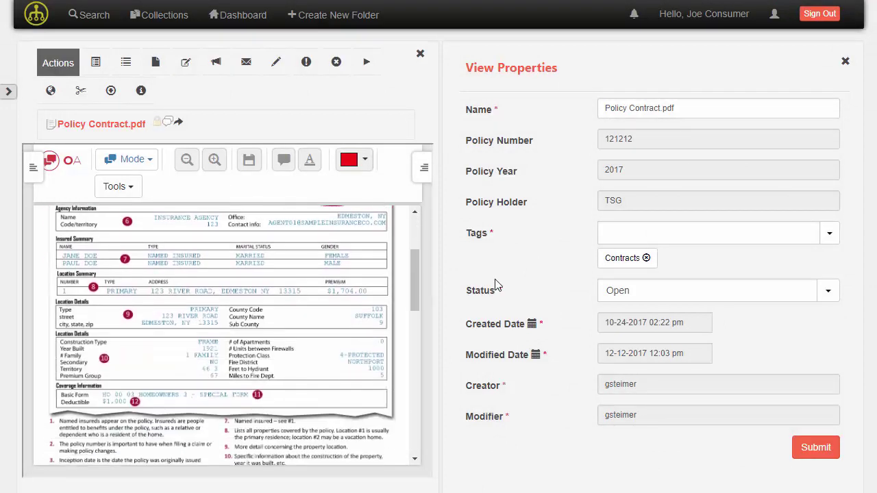
{"action": "scroll", "coordinate": [304, 314], "scroll_direction": "up", "scroll_amount": 3}
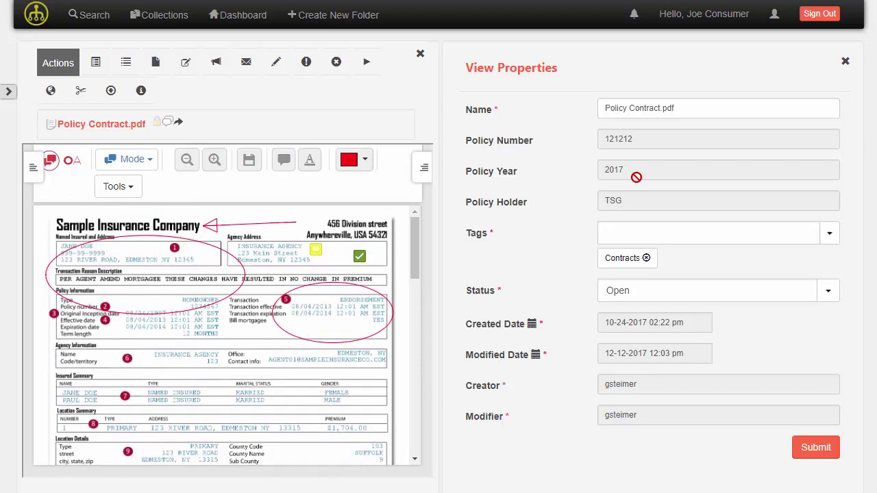
{"action": "left_click", "coordinate": [847, 62]}
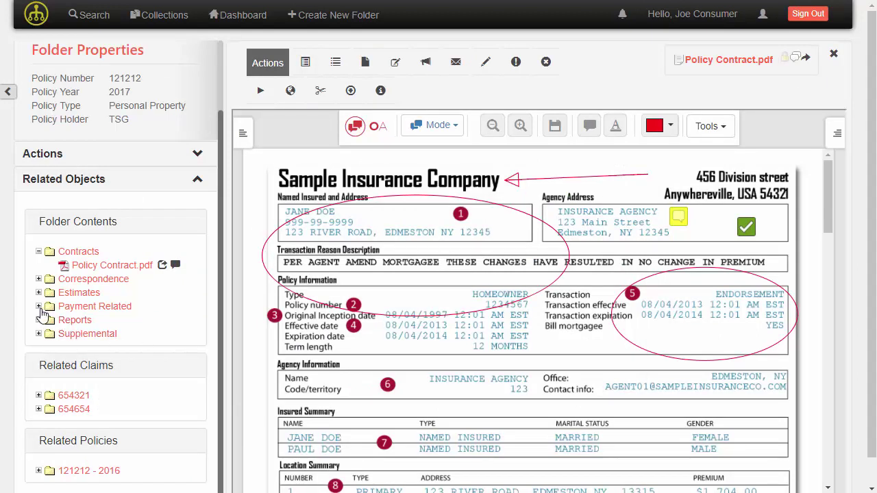
Expand the Payment Related and Reports folders, look through 2013 Annual Report.pdf side by side with the policy contract, and close the report.
{"action": "left_click", "coordinate": [39, 306]}
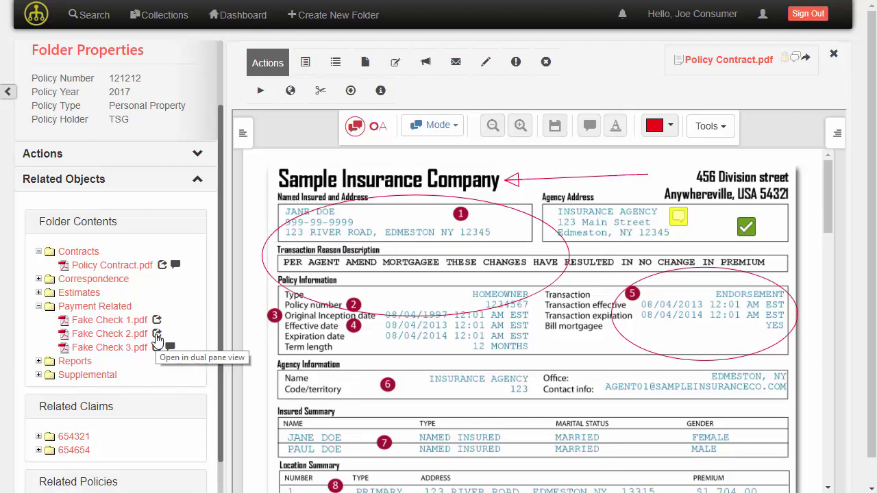
{"action": "left_click", "coordinate": [39, 361]}
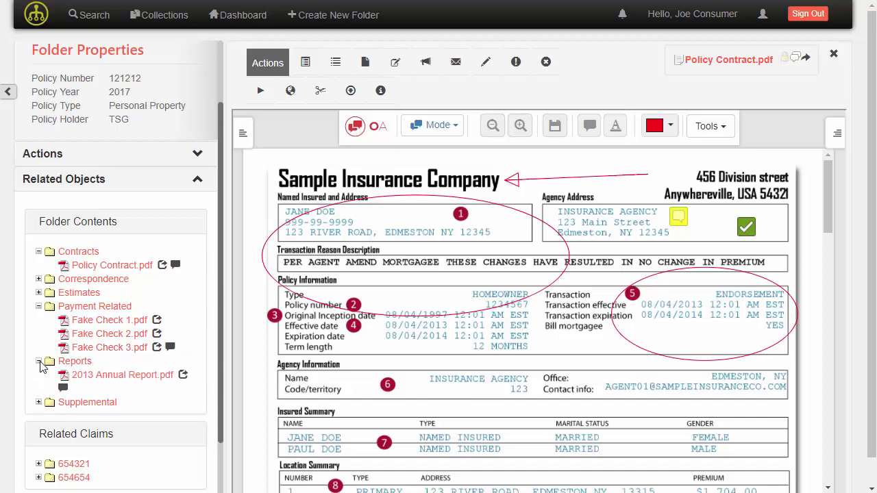
{"action": "left_click", "coordinate": [183, 375]}
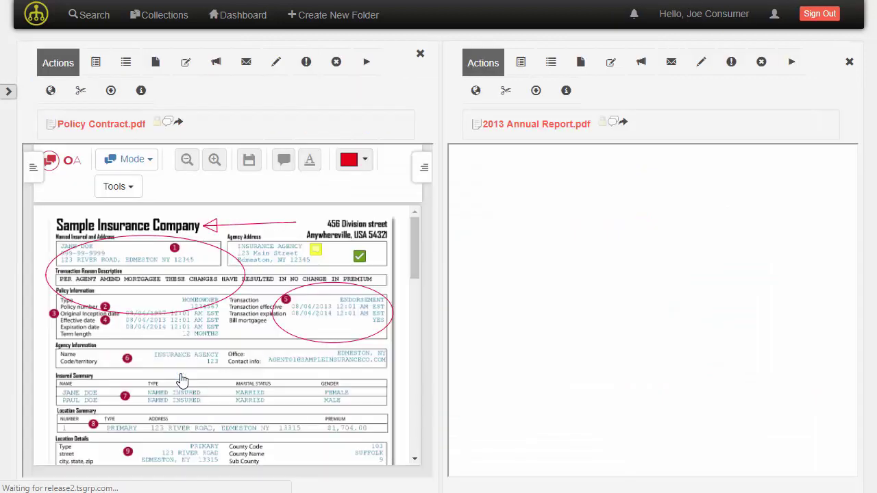
{"action": "scroll", "coordinate": [528, 278], "scroll_direction": "down", "scroll_amount": 2}
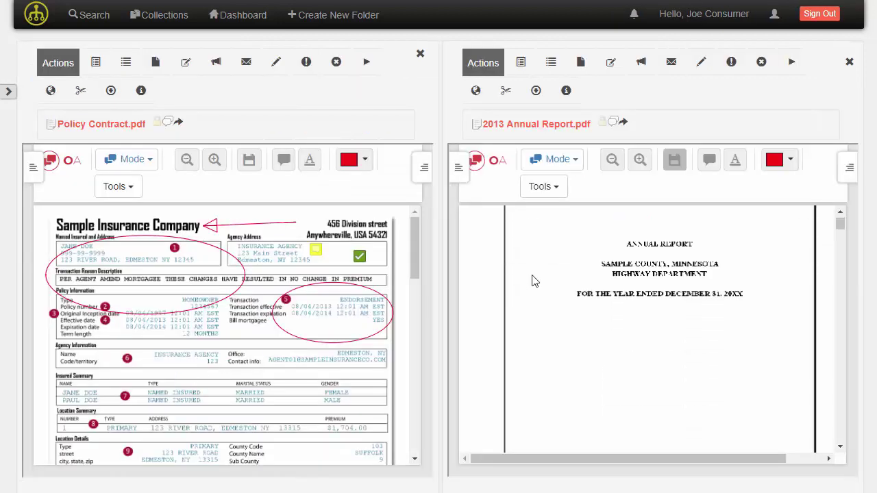
{"action": "scroll", "coordinate": [383, 317], "scroll_direction": "down", "scroll_amount": 2}
{"action": "scroll", "coordinate": [382, 317], "scroll_direction": "up", "scroll_amount": 2}
{"action": "scroll", "coordinate": [589, 309], "scroll_direction": "up", "scroll_amount": 2}
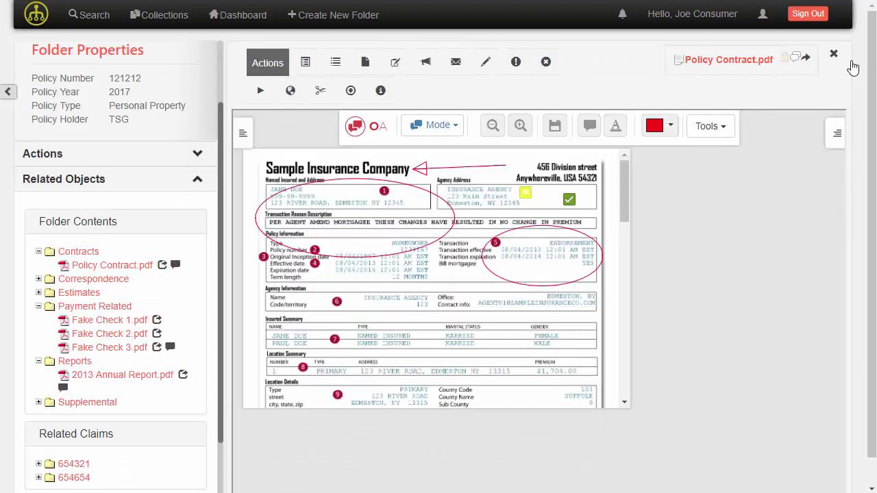
{"action": "left_click", "coordinate": [850, 63]}
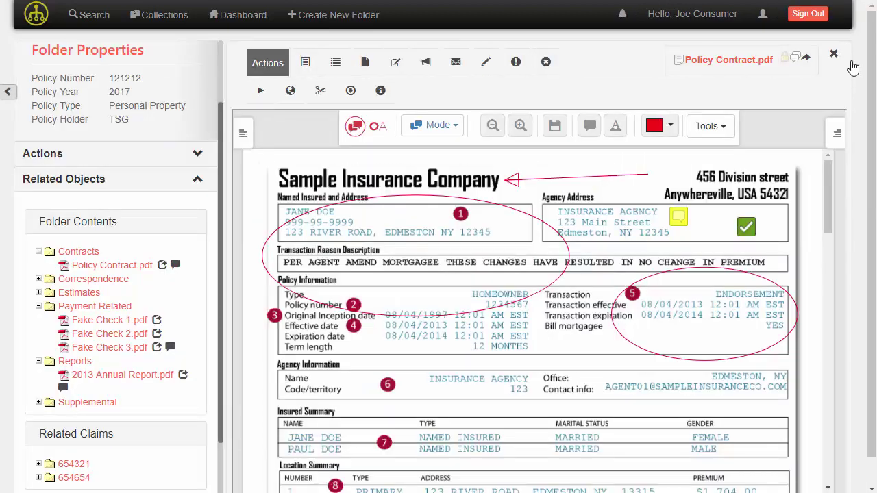